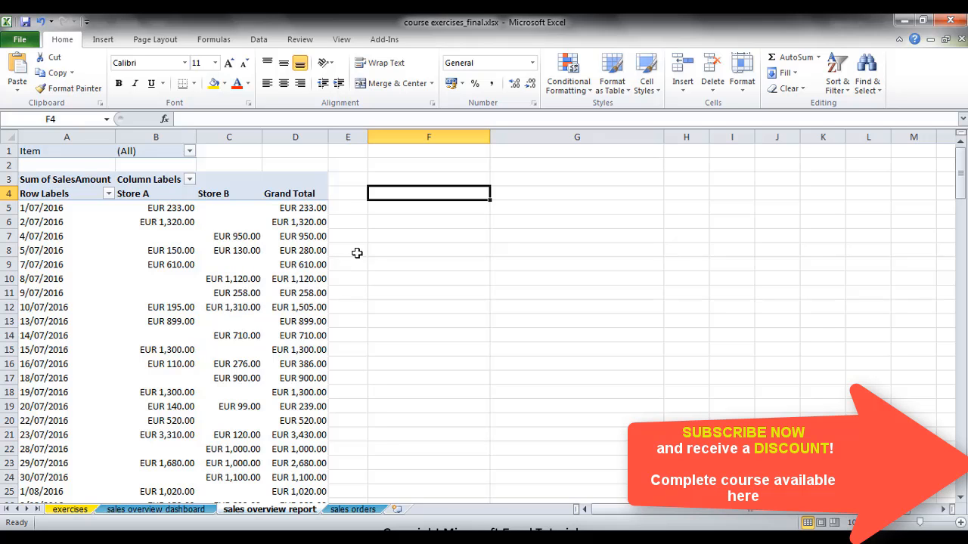
# Insert a clustered column PivotChart from the daily sales PivotTable on the sales overview report sheet.
pyautogui.click(136, 244)
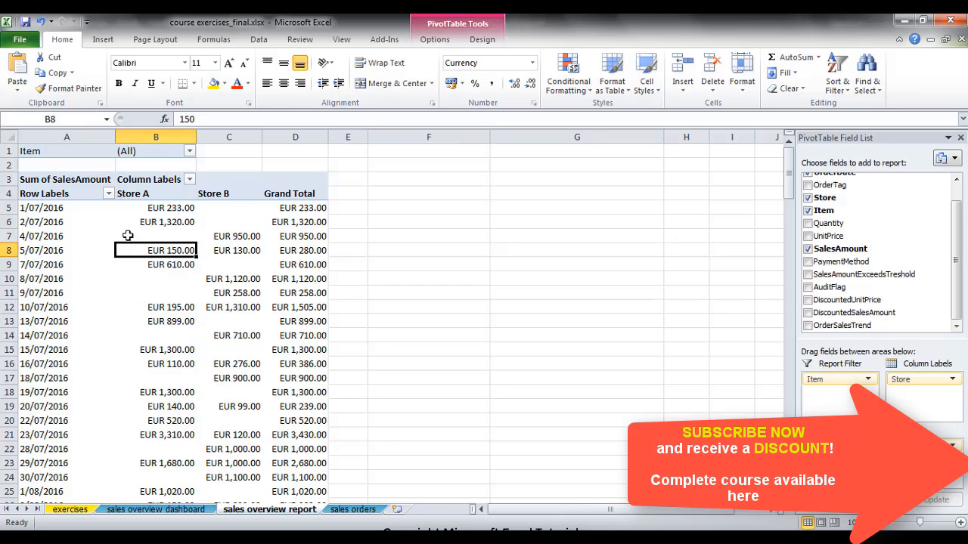
pyautogui.click(440, 41)
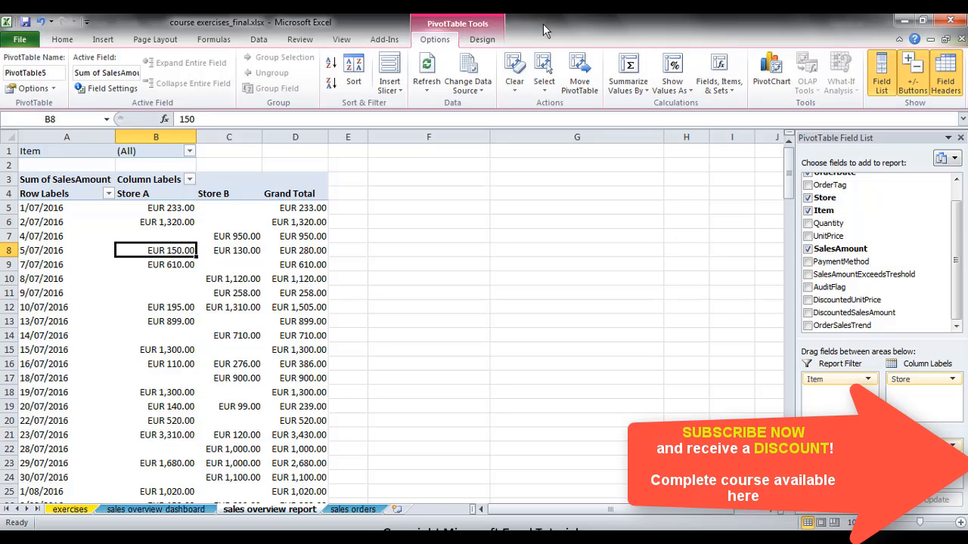
pyautogui.click(771, 75)
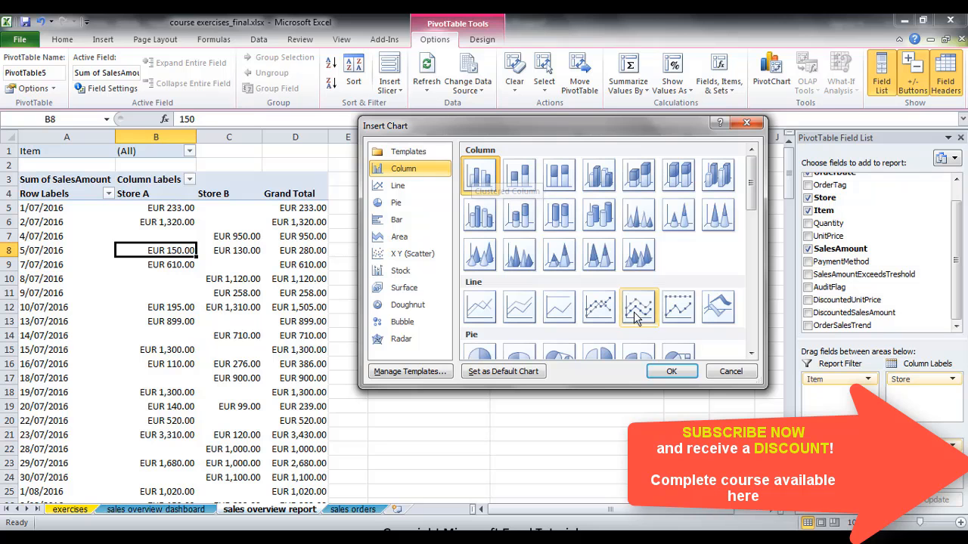
pyautogui.click(661, 373)
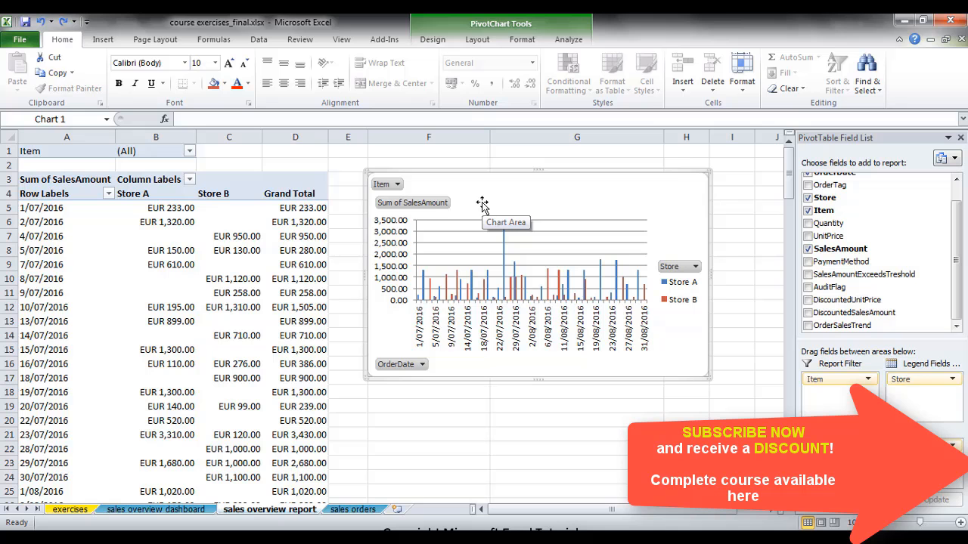
# Format the PivotChart's vertical axis numbers as Currency with the EUR symbol.
pyautogui.rightClick(391, 248)
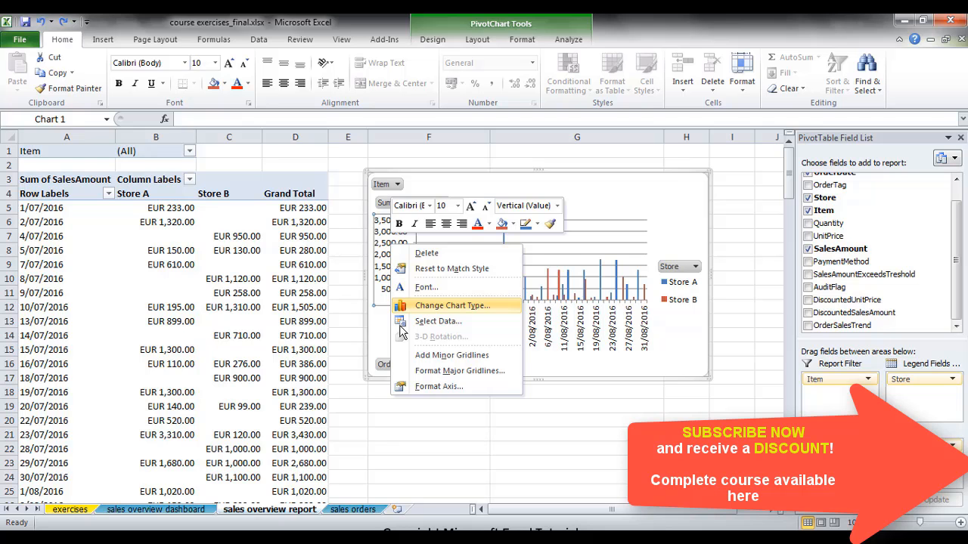
pyautogui.click(443, 409)
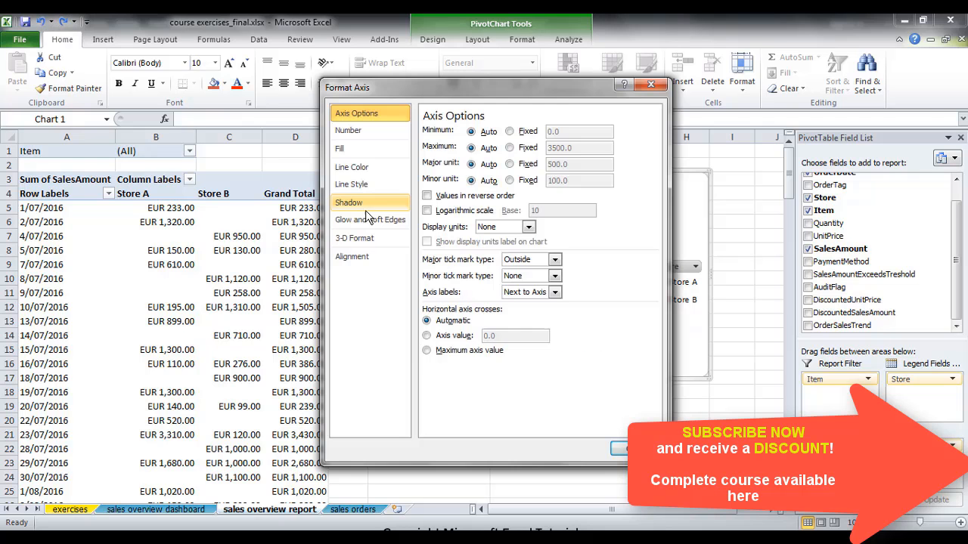
pyautogui.click(368, 141)
pyautogui.click(444, 161)
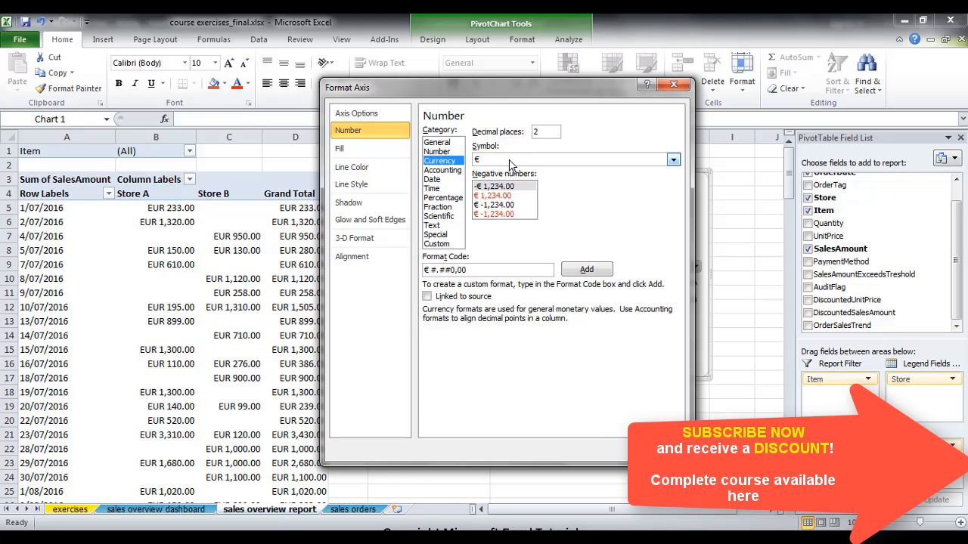
pyautogui.click(511, 160)
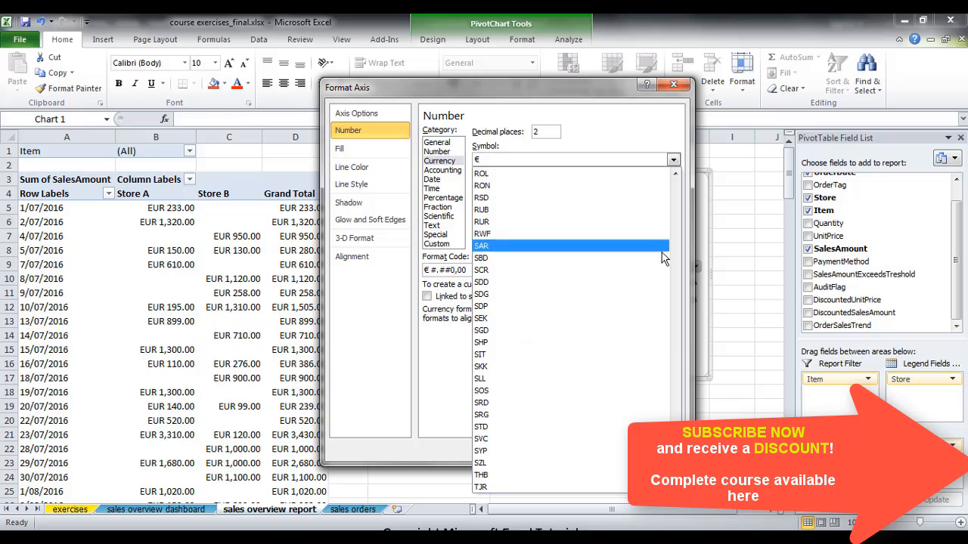
pyautogui.moveTo(675, 425); pyautogui.dragTo(685, 370)
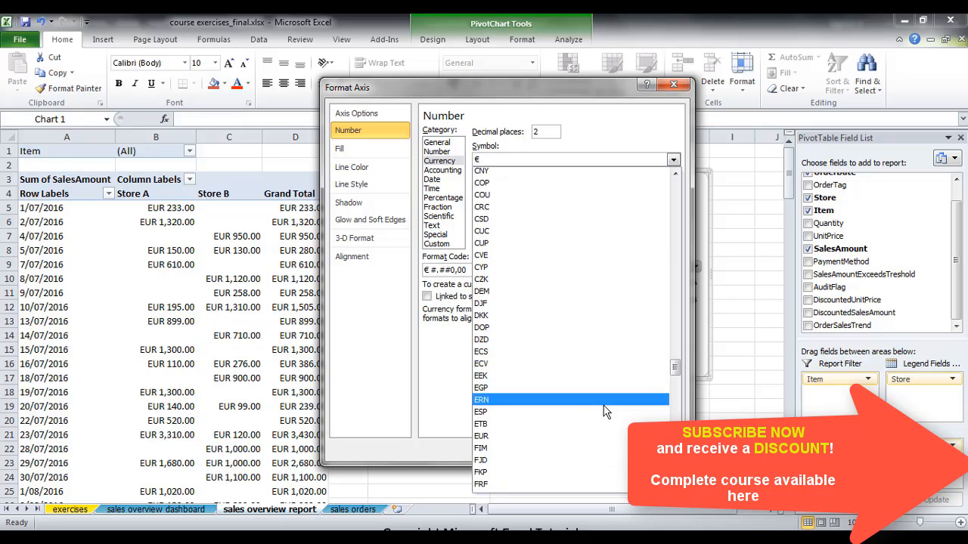
pyautogui.click(600, 437)
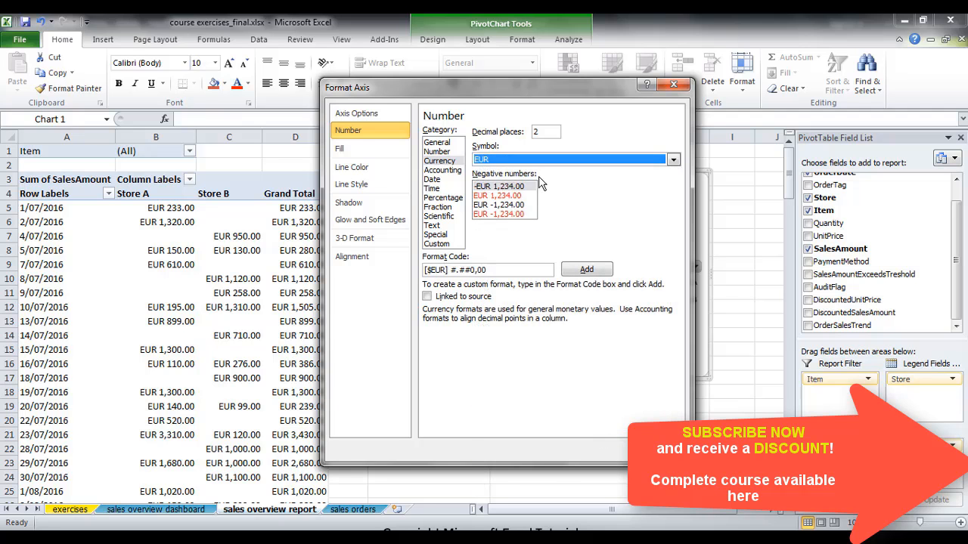
pyautogui.click(661, 451)
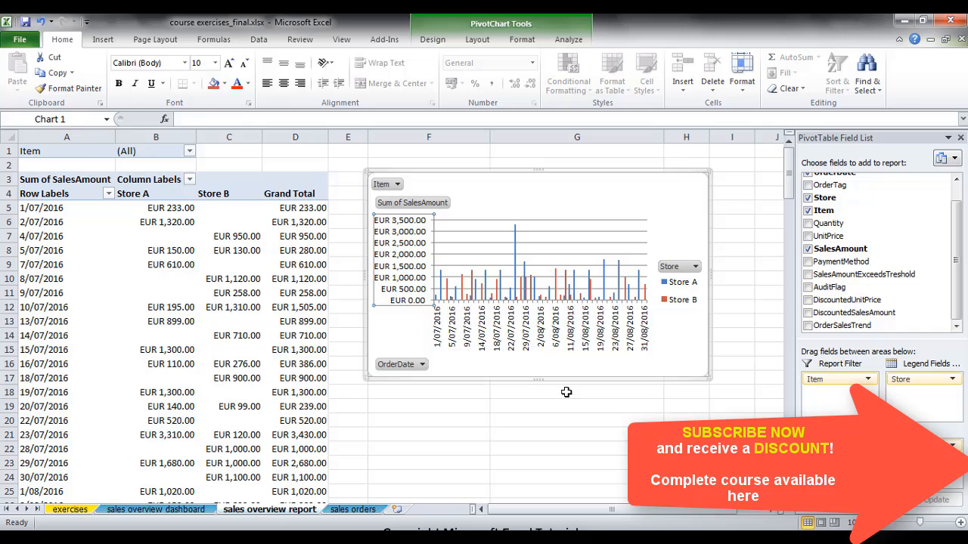
# Filter the column PivotChart by Item to show only Bed.
pyautogui.click(399, 185)
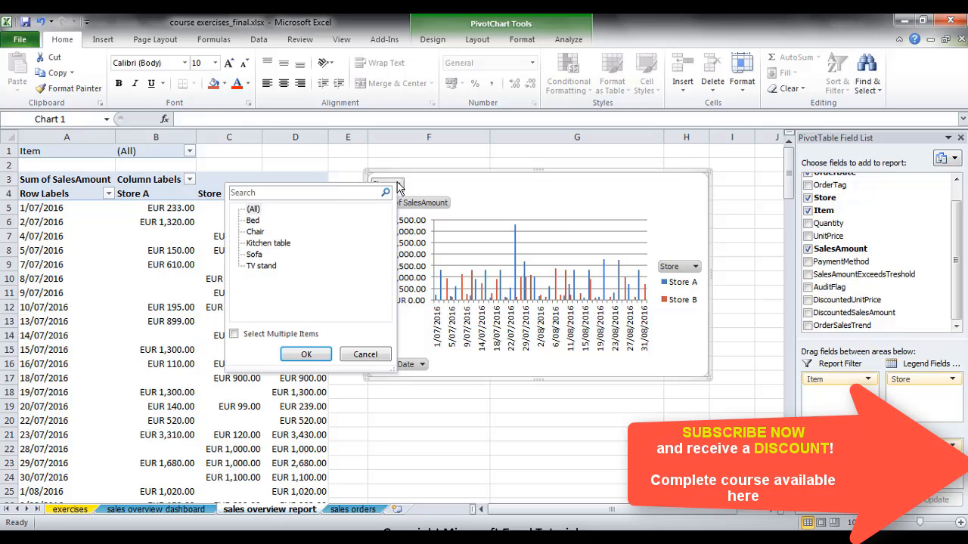
pyautogui.click(253, 221)
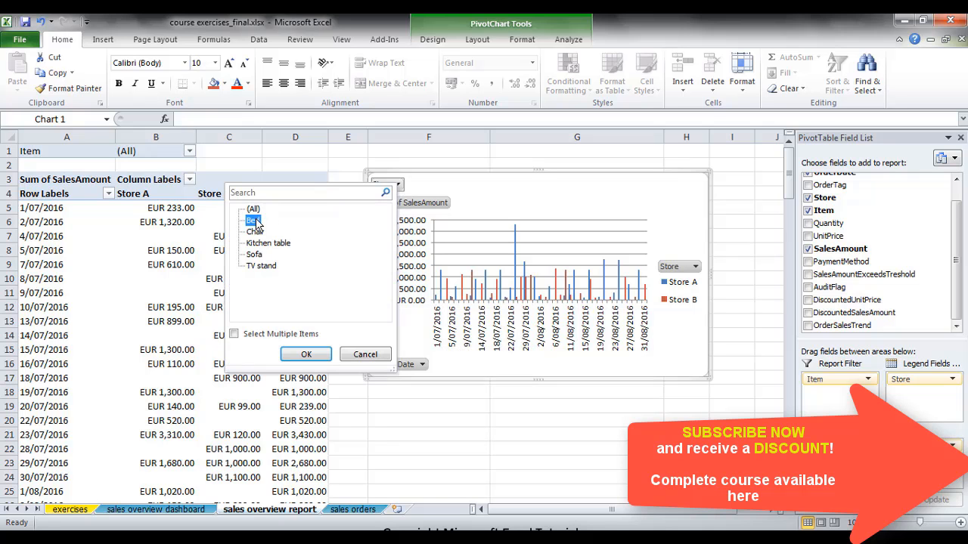
pyautogui.click(306, 356)
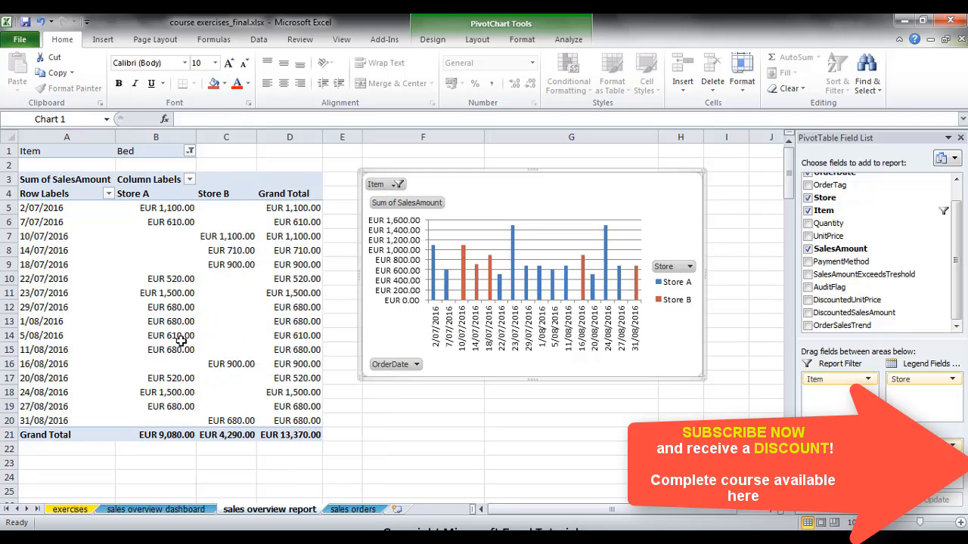
# Change the SalesAmount value field to summarize by Average.
pyautogui.moveTo(181, 342)
pyautogui.click(953, 445)
pyautogui.click(839, 368)
pyautogui.click(532, 274)
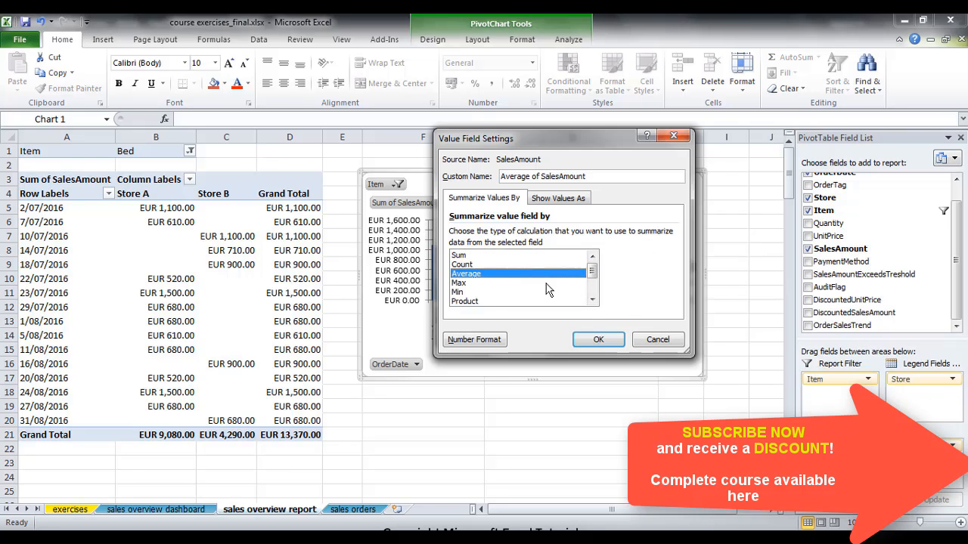
pyautogui.click(597, 340)
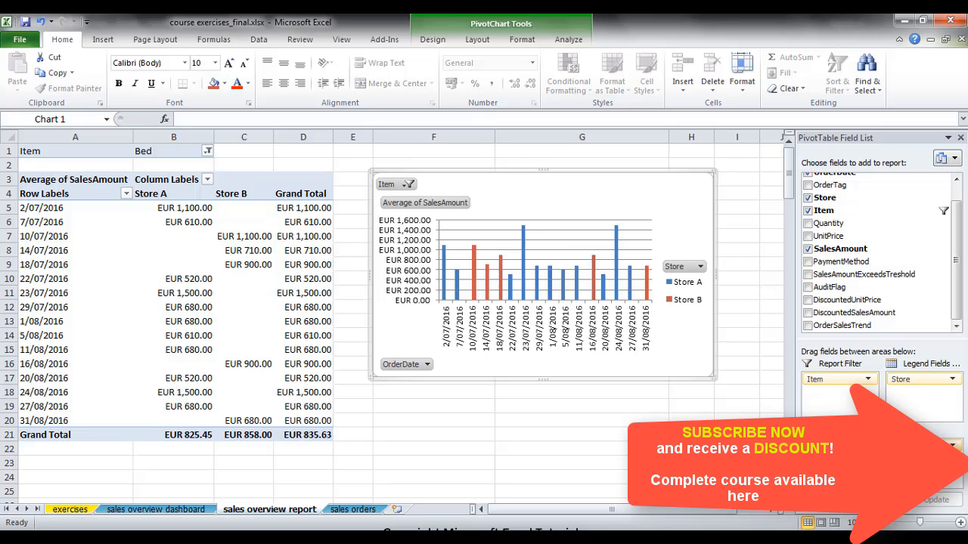
# Set the SalesAmount value field back to summarizing by Sum.
pyautogui.click(952, 445)
pyautogui.click(932, 432)
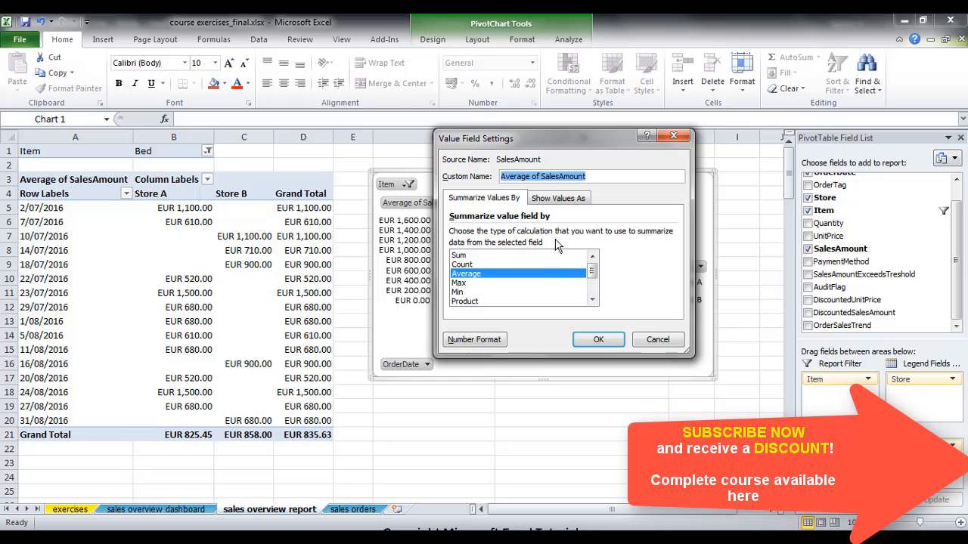
pyautogui.click(511, 254)
pyautogui.click(598, 339)
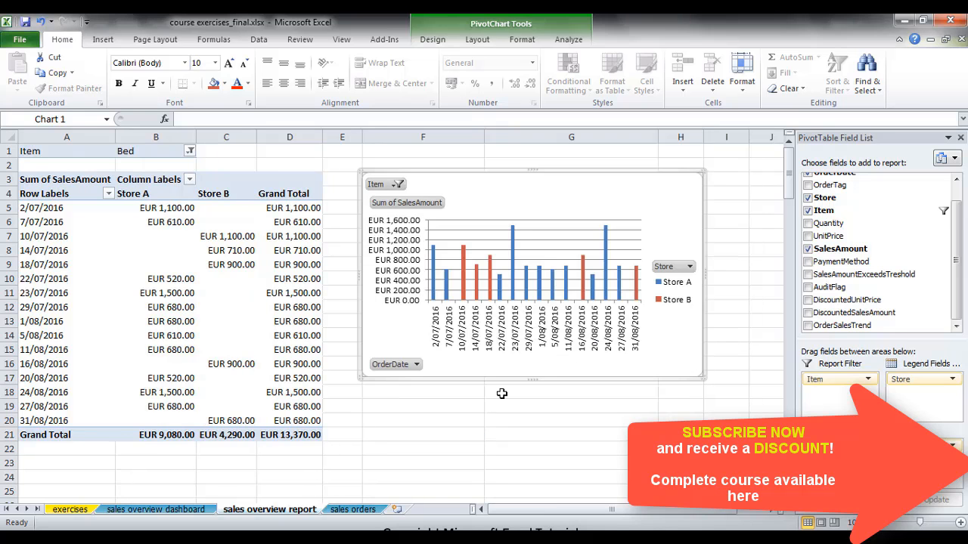
# Create a second PivotTable at cell F19 of the sales overview report sheet from the range 'sales orders'!$A$5:$N$69.
pyautogui.click(448, 403)
pyautogui.click(107, 41)
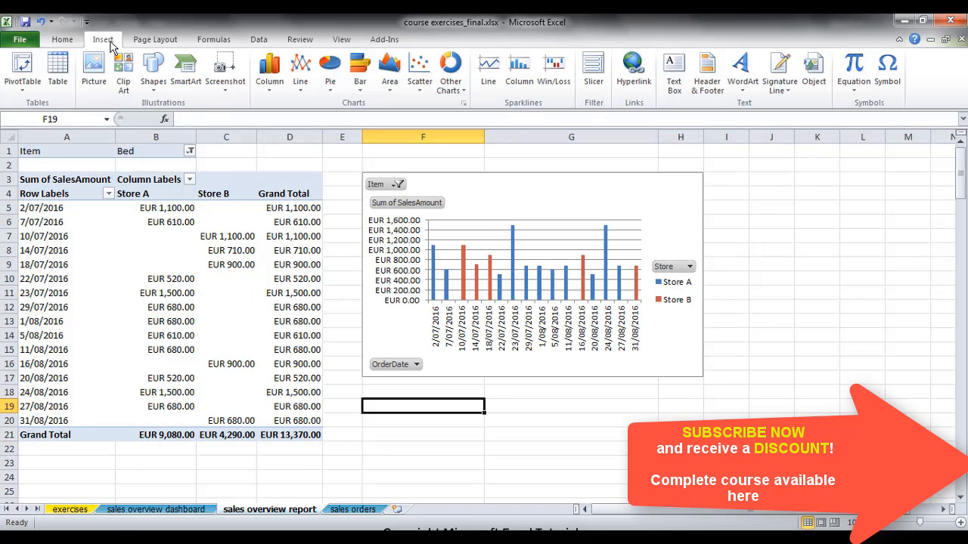
pyautogui.click(26, 73)
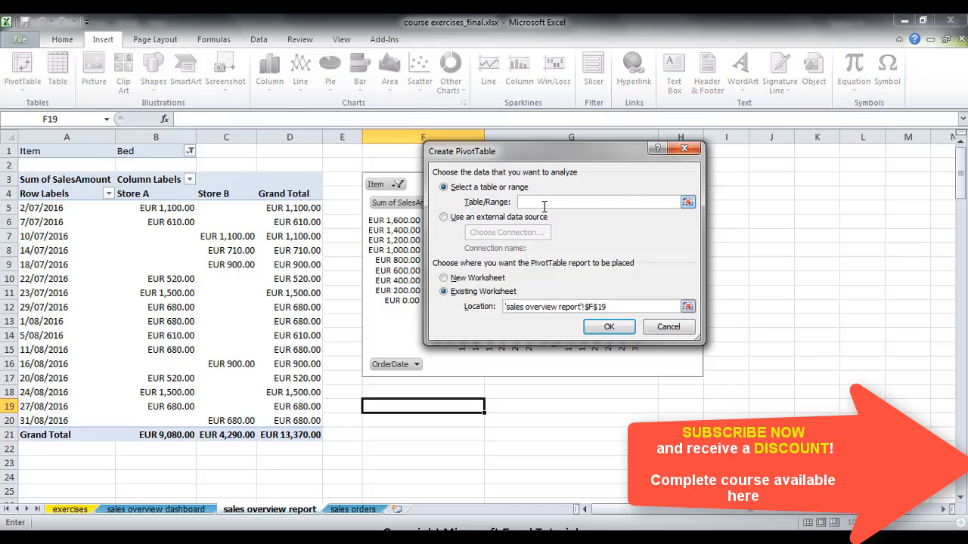
pyautogui.click(688, 202)
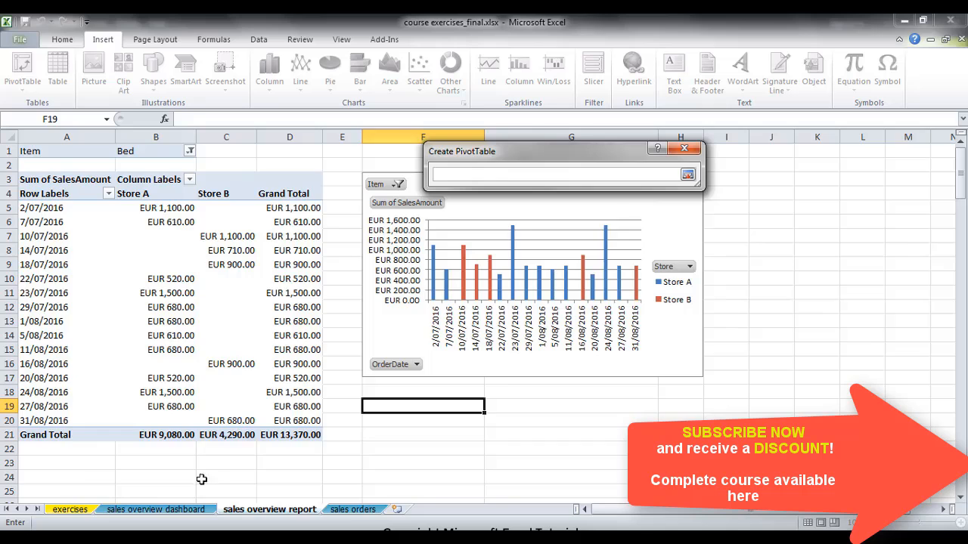
pyautogui.click(352, 509)
pyautogui.moveTo(41, 219); pyautogui.dragTo(719, 485)
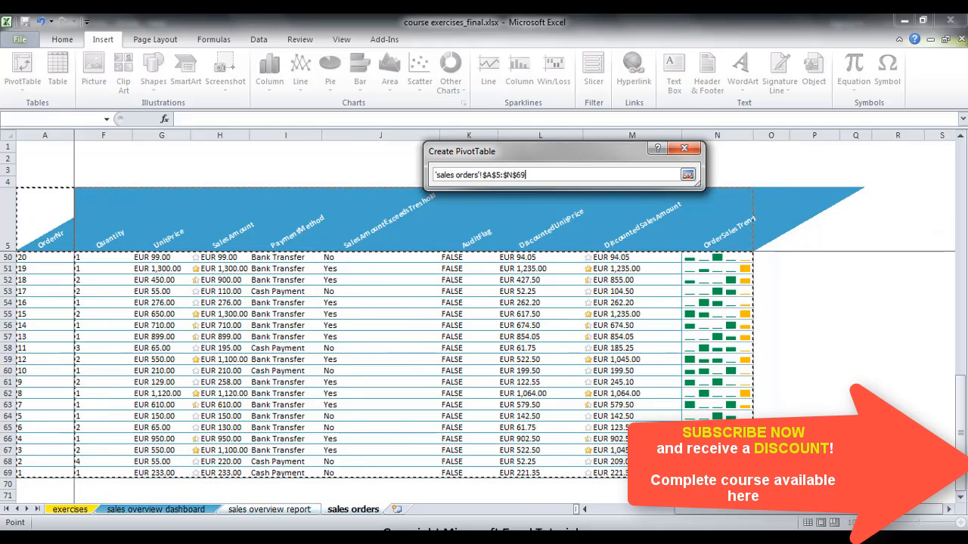
pyautogui.press('Return')
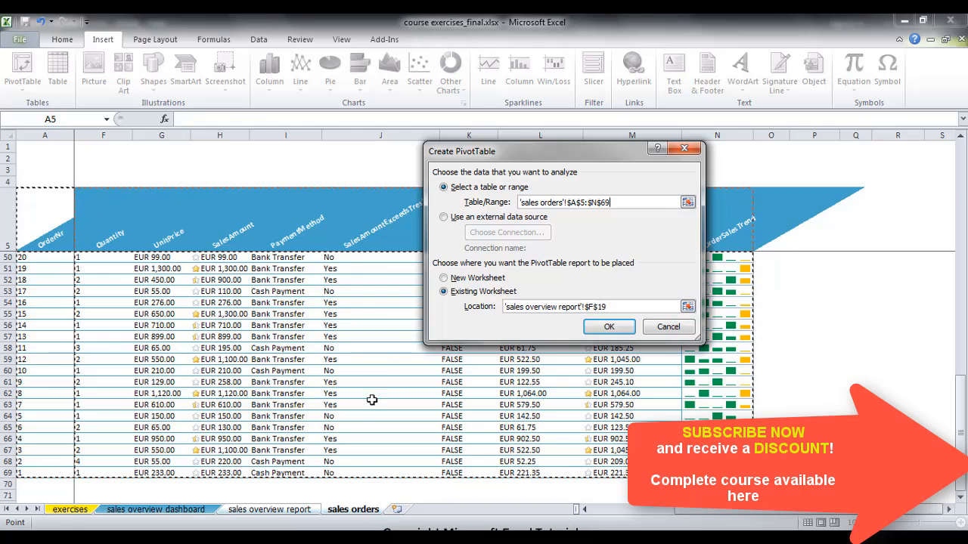
pyautogui.click(553, 306)
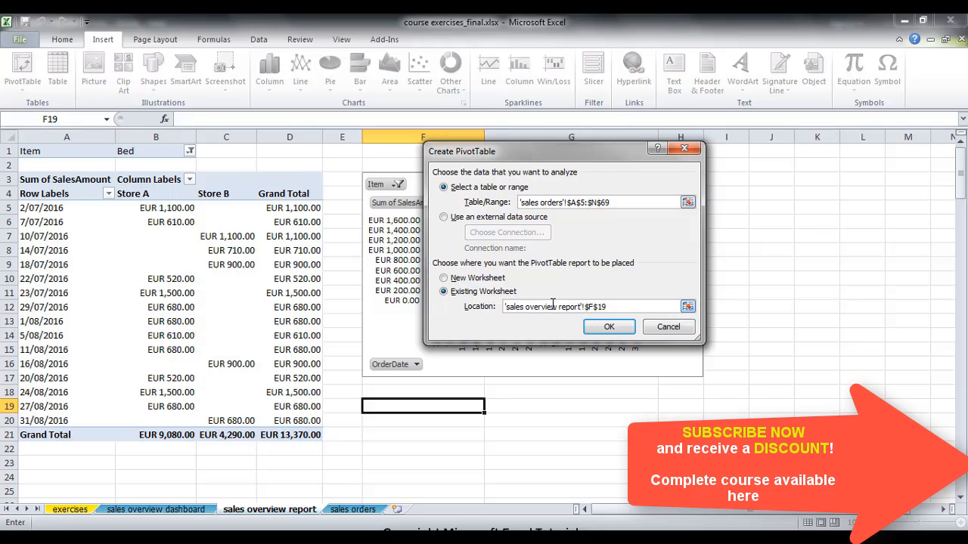
pyautogui.click(608, 327)
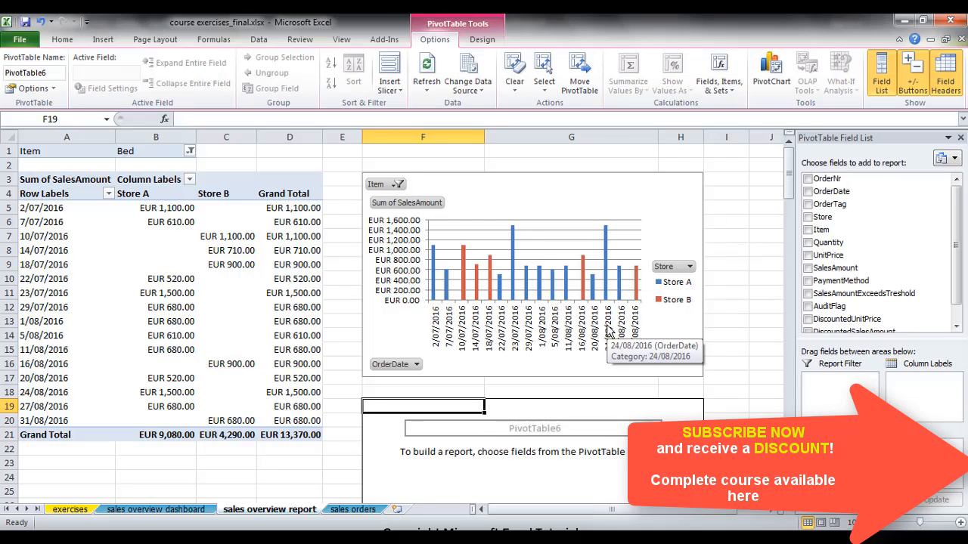
# Add SalesAmount as the values and Store as the row labels of the new PivotTable.
pyautogui.click(615, 430)
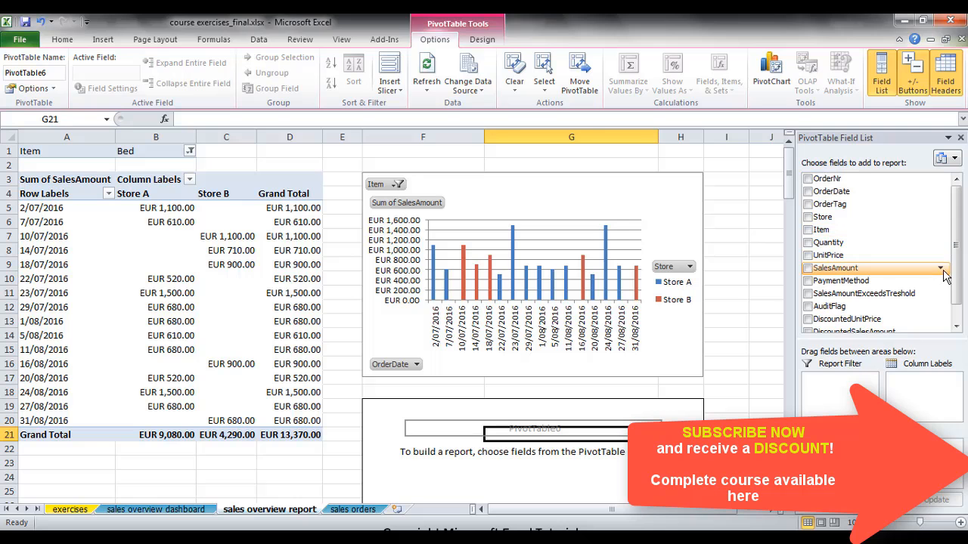
pyautogui.moveTo(957, 261)
pyautogui.mouseDown()
pyautogui.moveTo(957, 280)
pyautogui.moveTo(957, 254)
pyautogui.mouseUp()
pyautogui.click(807, 268)
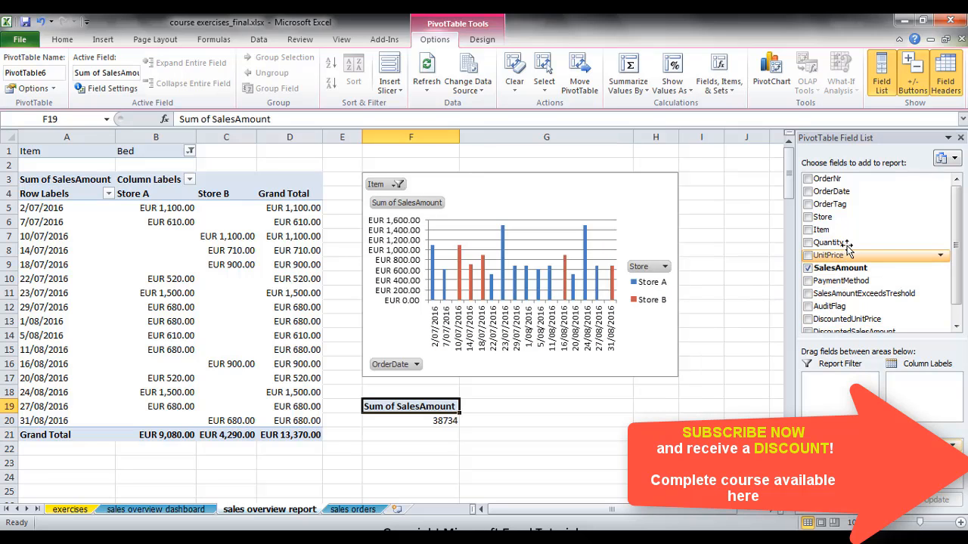
pyautogui.moveTo(853, 218); pyautogui.dragTo(840, 462)
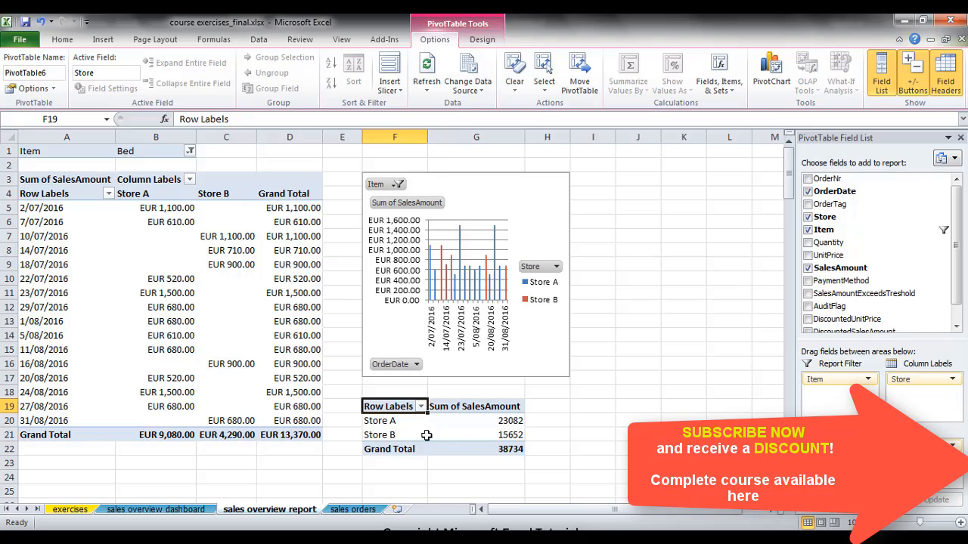
# Insert a basic pie PivotChart from the sales-by-store PivotTable.
pyautogui.click(765, 83)
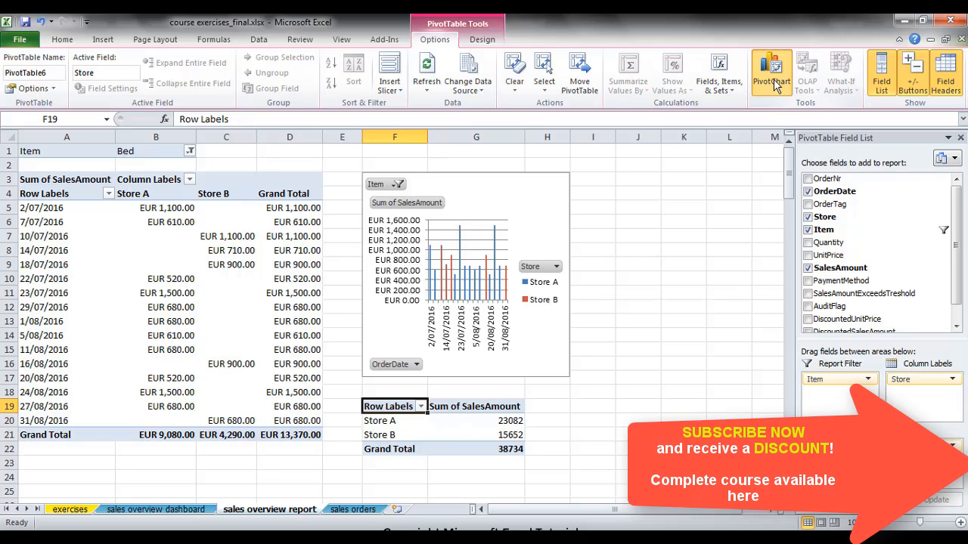
pyautogui.moveTo(651, 123); pyautogui.dragTo(733, 129)
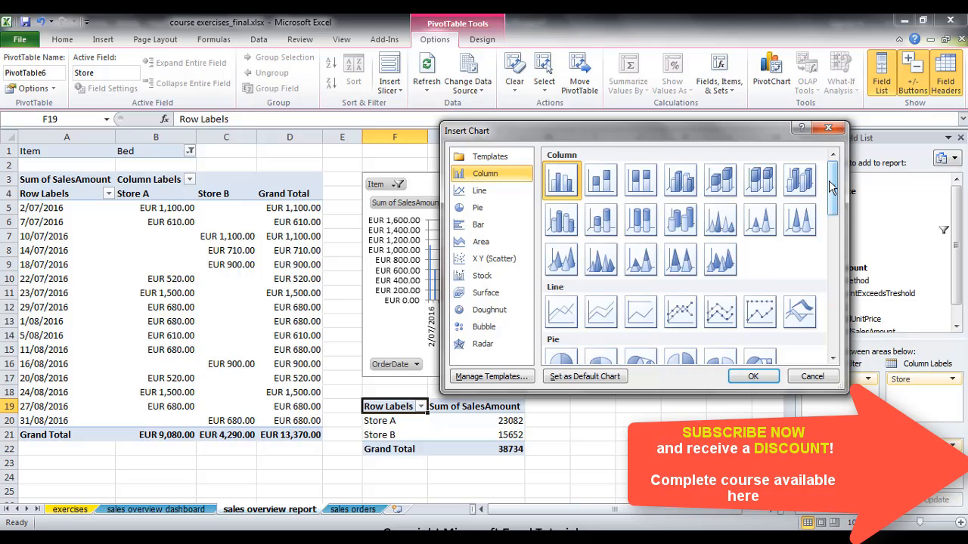
pyautogui.scroll(-3, 831, 188)
pyautogui.click(563, 272)
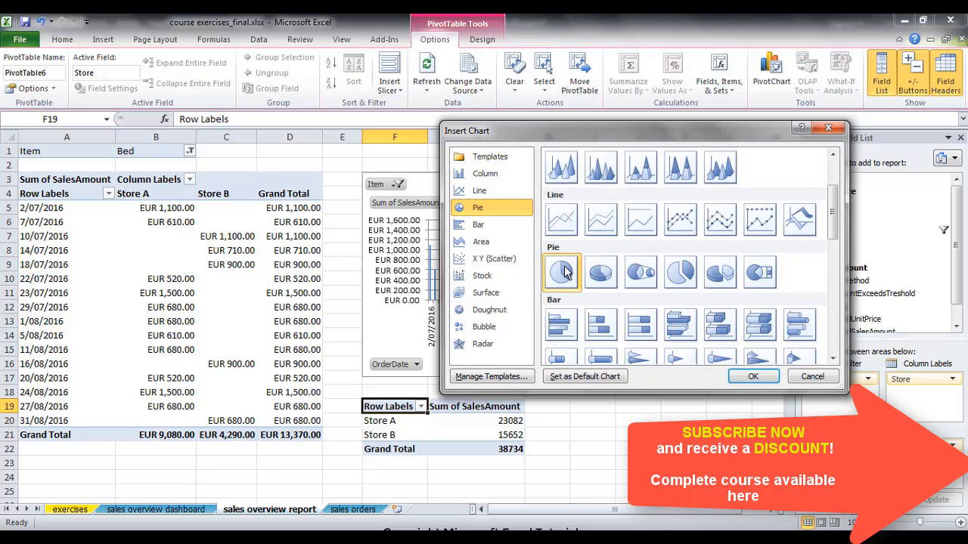
pyautogui.click(754, 376)
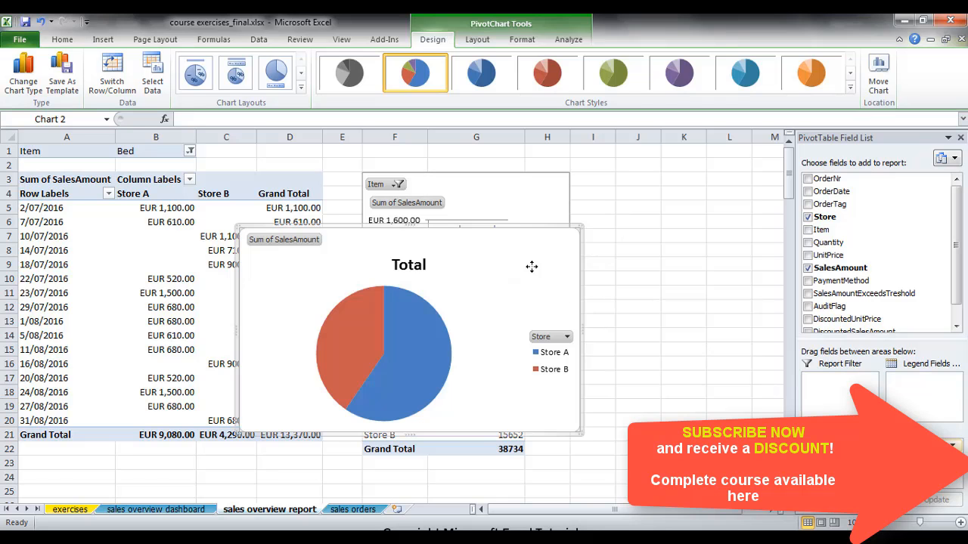
# Move the pie chart directly below the sales-by-store PivotTable, aligned with column F.
pyautogui.moveTo(531, 268); pyautogui.dragTo(732, 320)
pyautogui.scroll(-4, 711, 250)
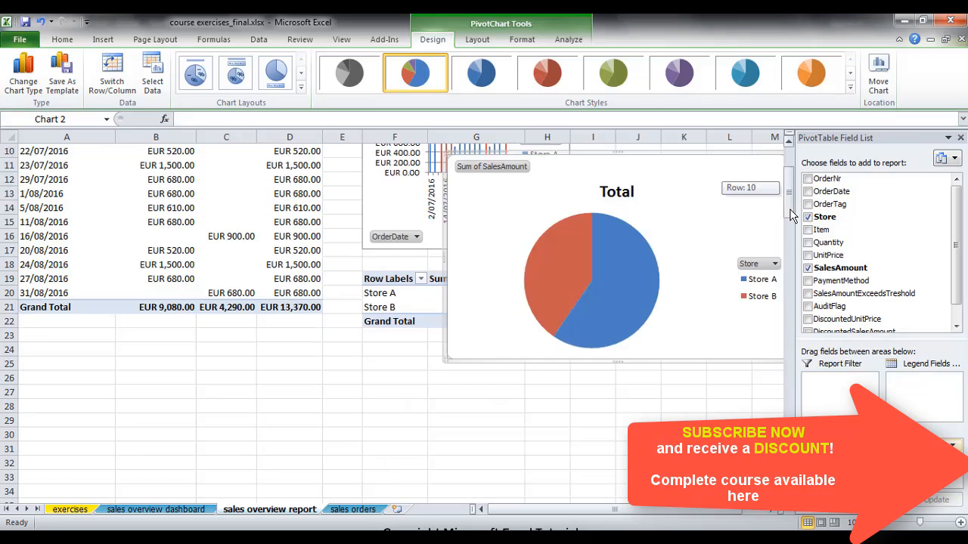
pyautogui.moveTo(695, 184); pyautogui.dragTo(620, 364)
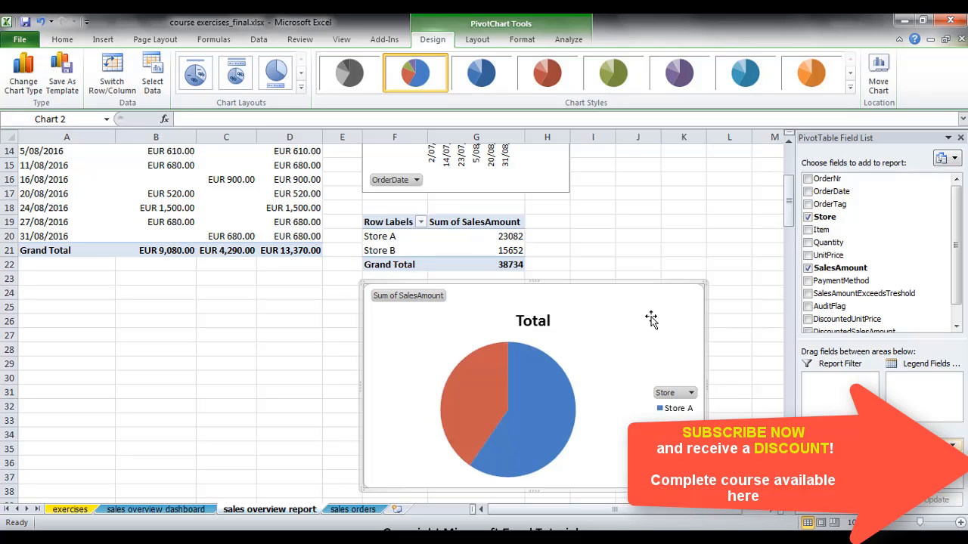
# Change the pie chart's title to "Sales By Store (EUR)".
pyautogui.click(535, 320)
pyautogui.doubleClick(534, 320)
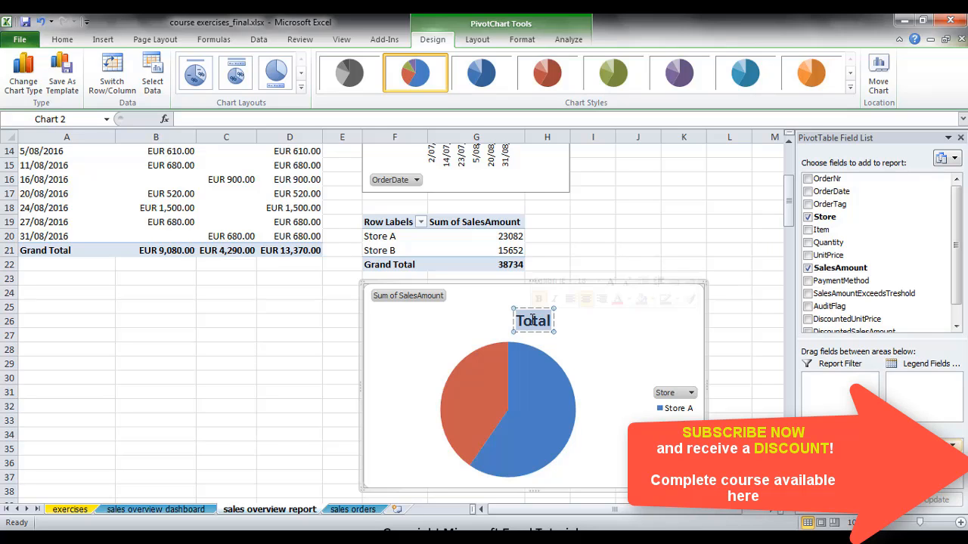
pyautogui.write('Sa')
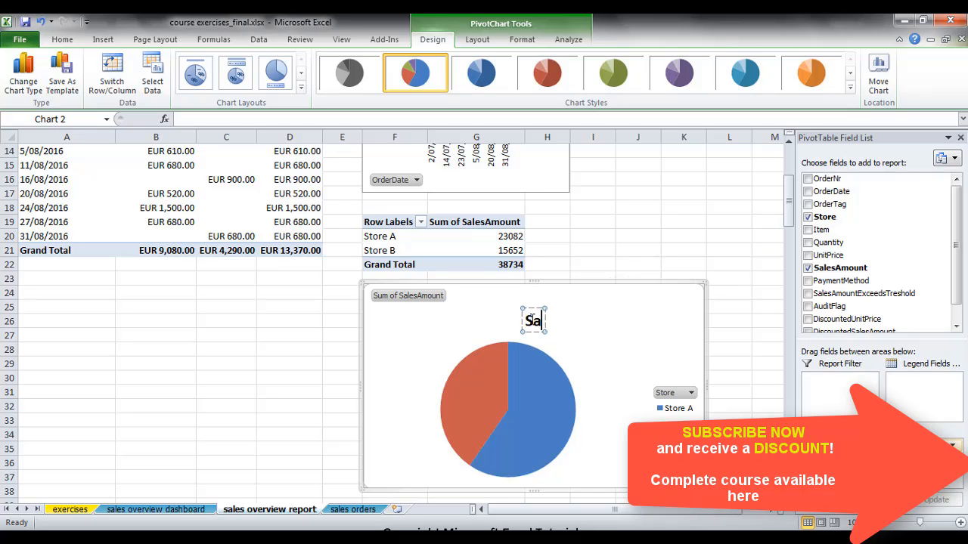
pyautogui.write('les By S')
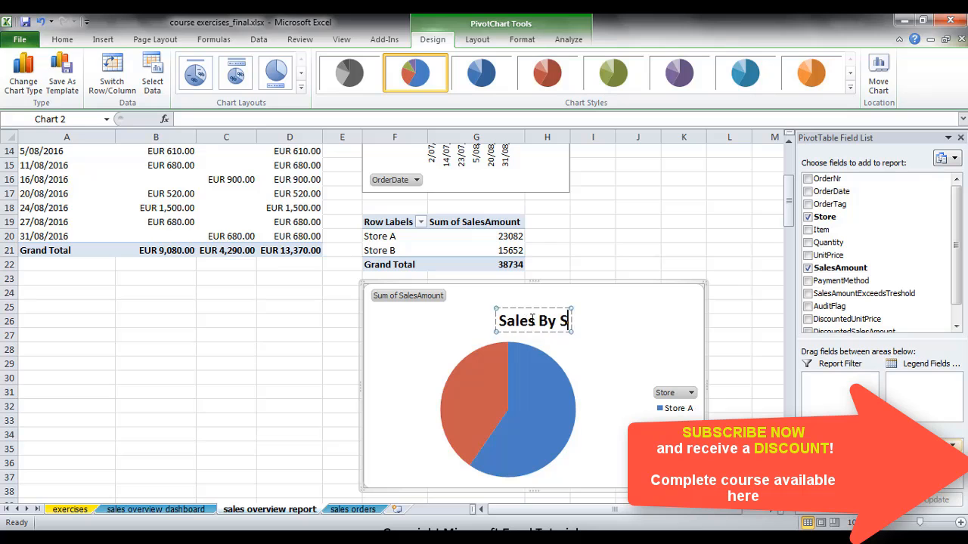
pyautogui.write('tore (')
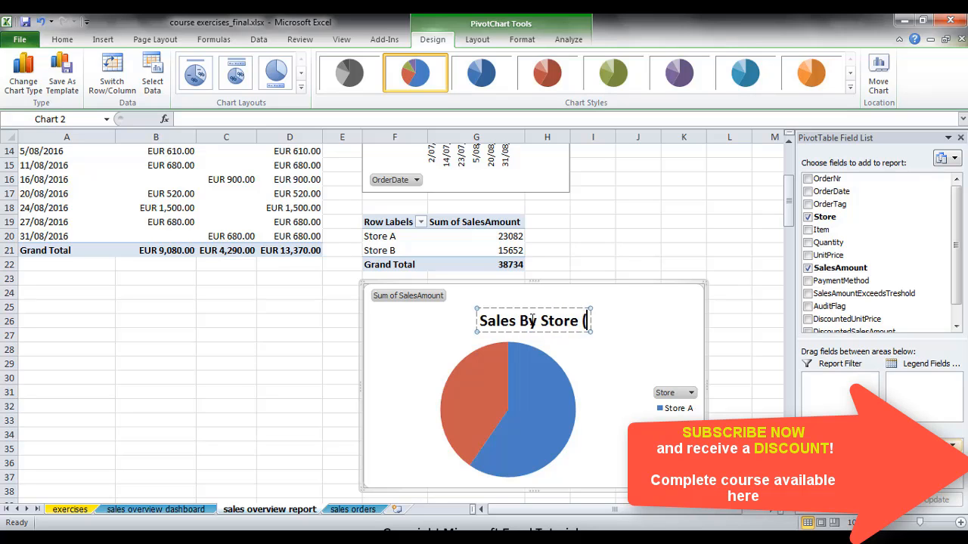
pyautogui.write('EUR)')
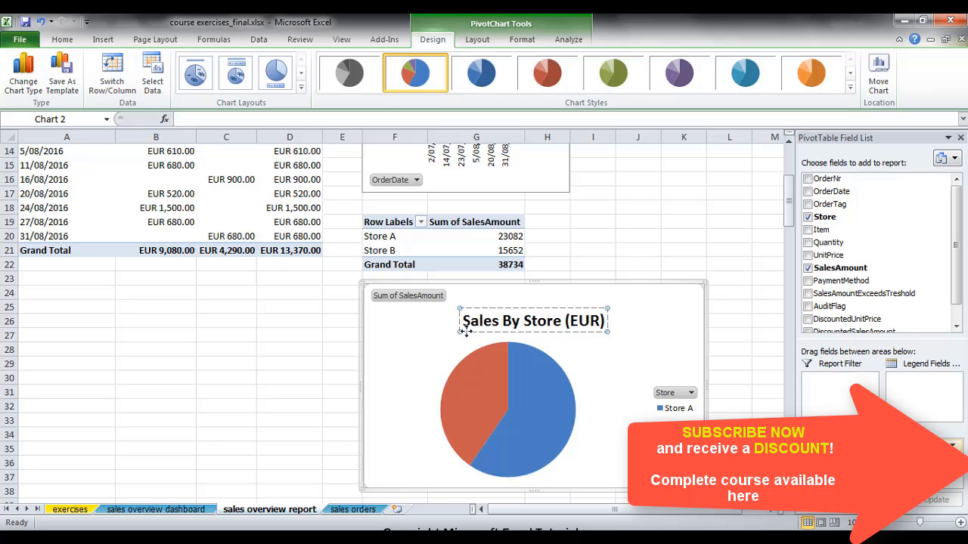
pyautogui.click(415, 339)
# Apply the chart layout that shows store names and percentages inside the pie slices, without a legend, and deselect the chart.
pyautogui.click(504, 384)
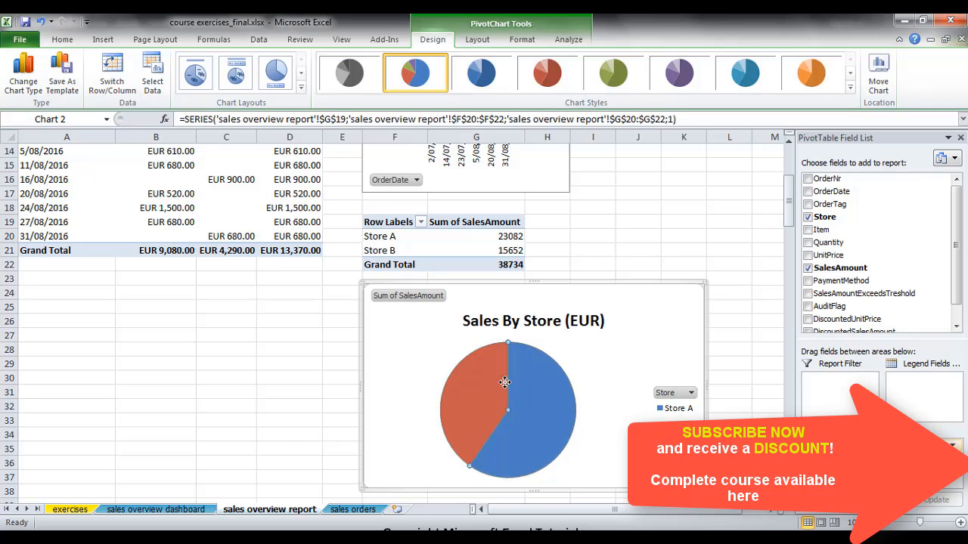
pyautogui.click(636, 345)
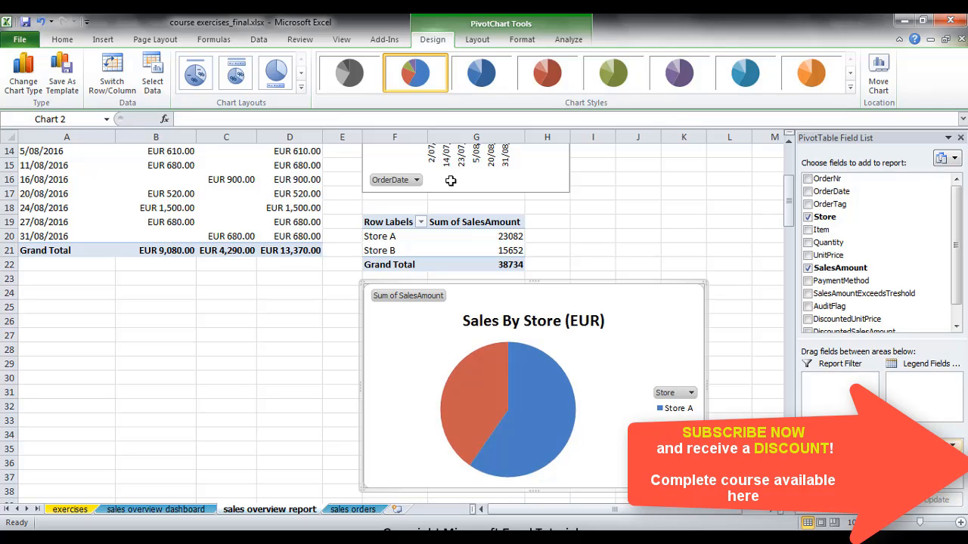
pyautogui.click(237, 73)
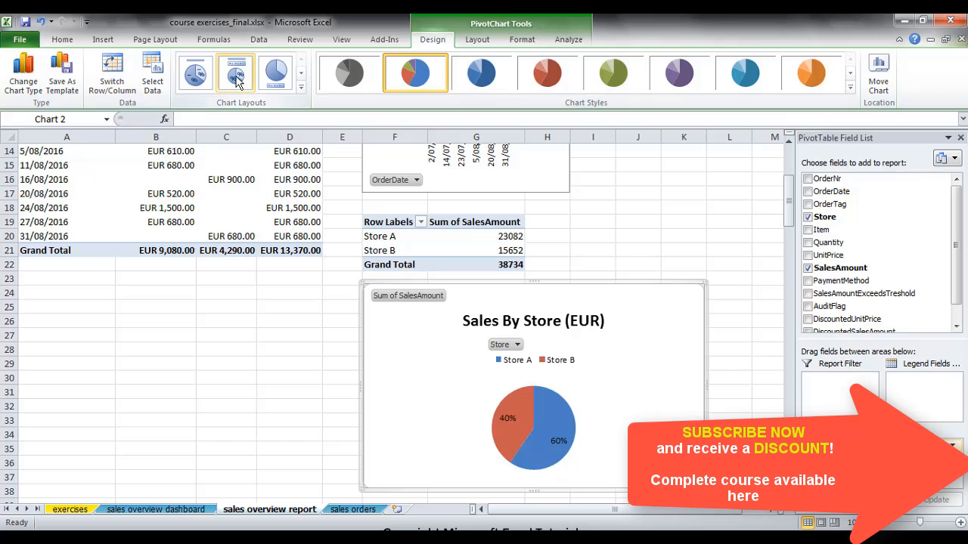
pyautogui.click(205, 76)
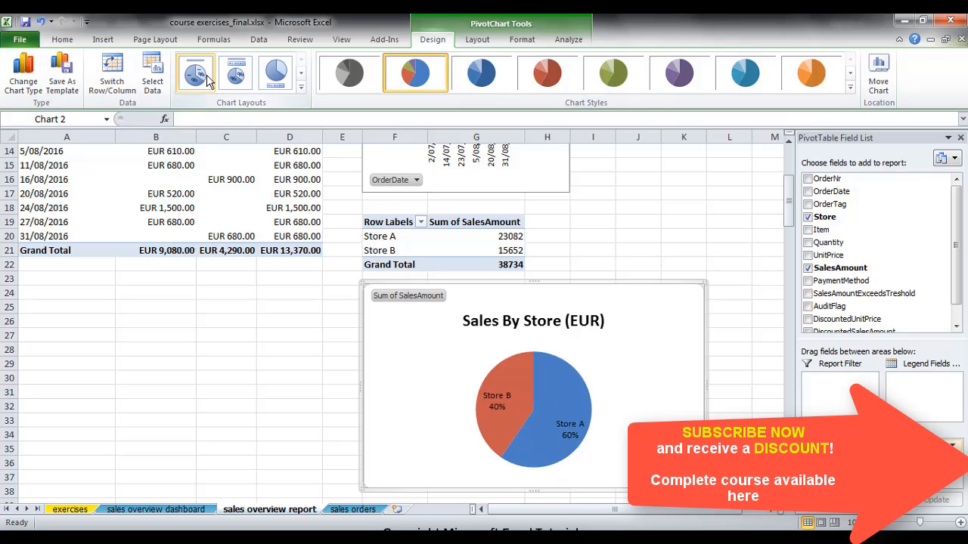
pyautogui.click(295, 348)
pyautogui.click(621, 222)
pyautogui.hotkey('ctrl', 'Up')
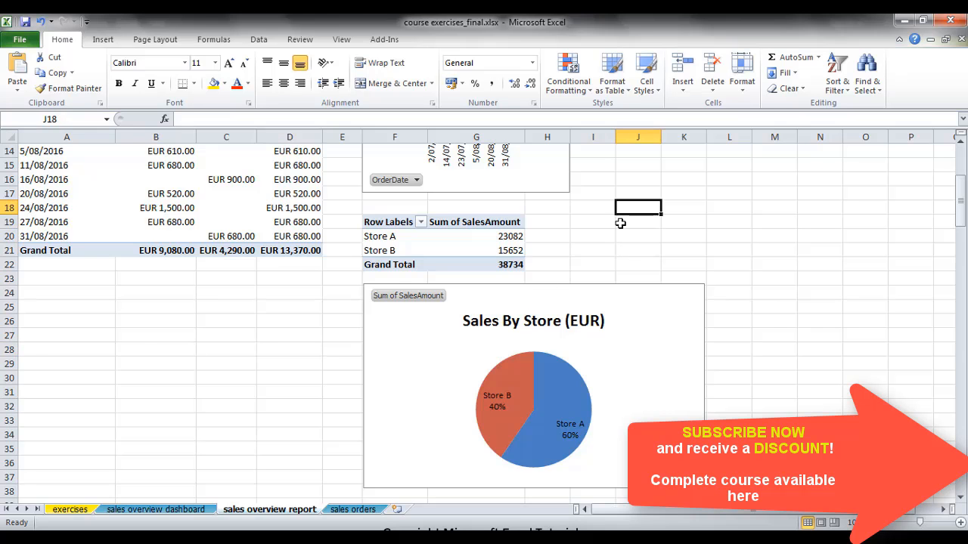